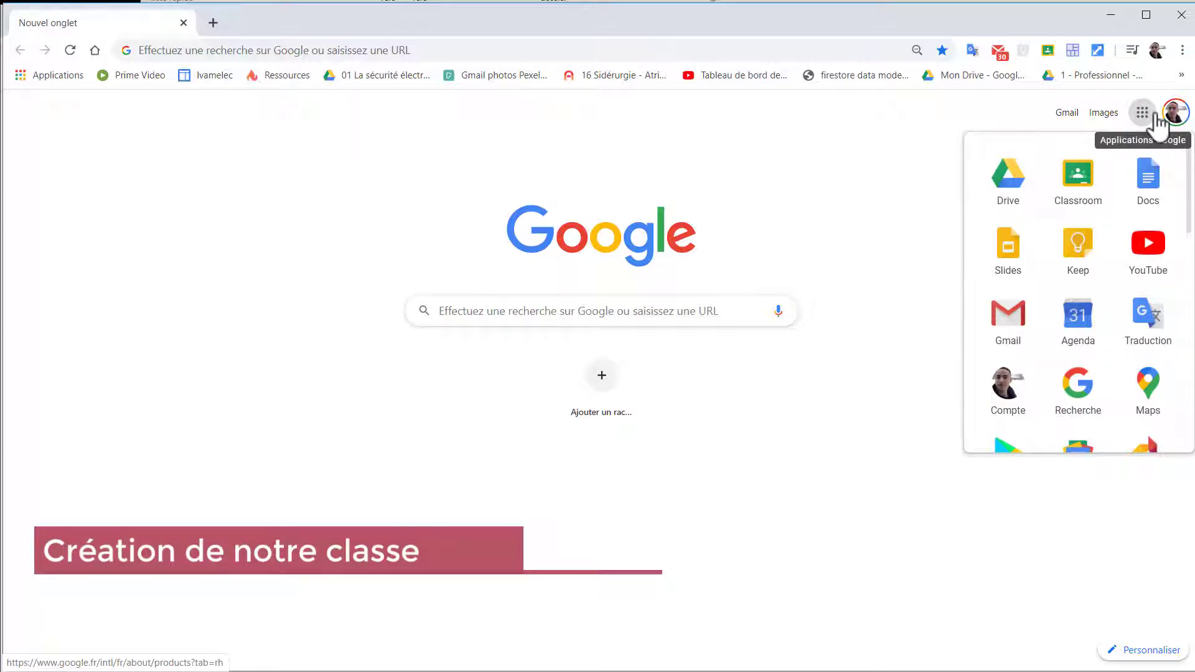
Step: In Google Classroom, create the course "Outils numériques" with section "utilisation de classroom pour le travail collaboratif" and subject "l'ensemble des classe"
click(1082, 192)
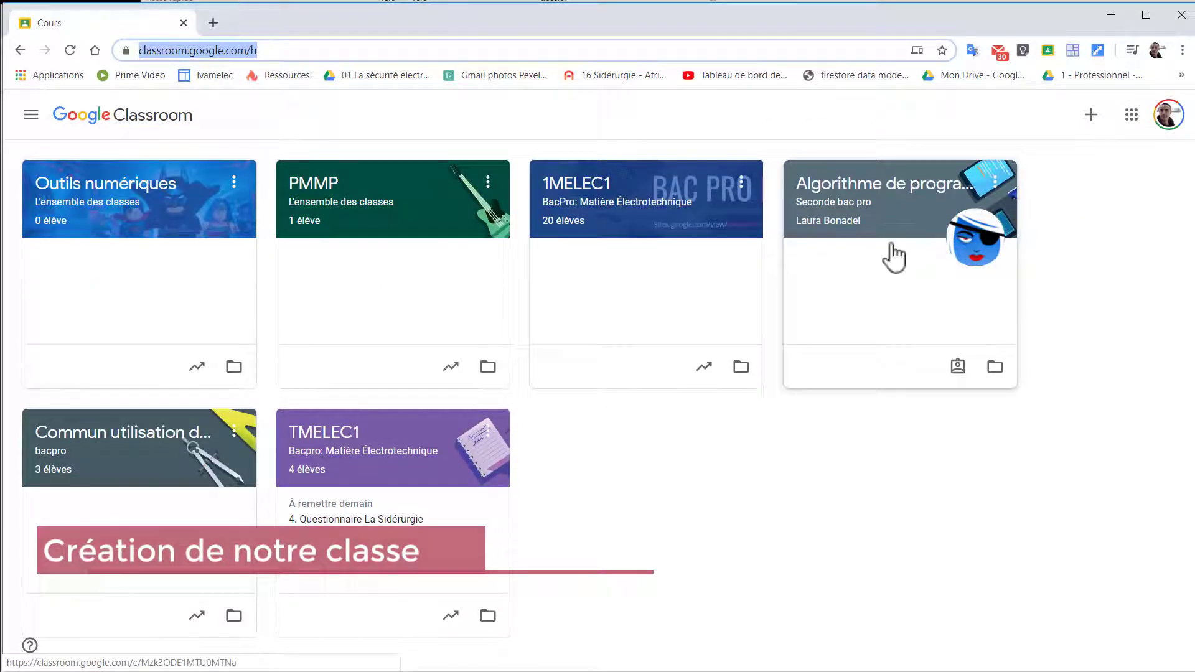
click(1091, 115)
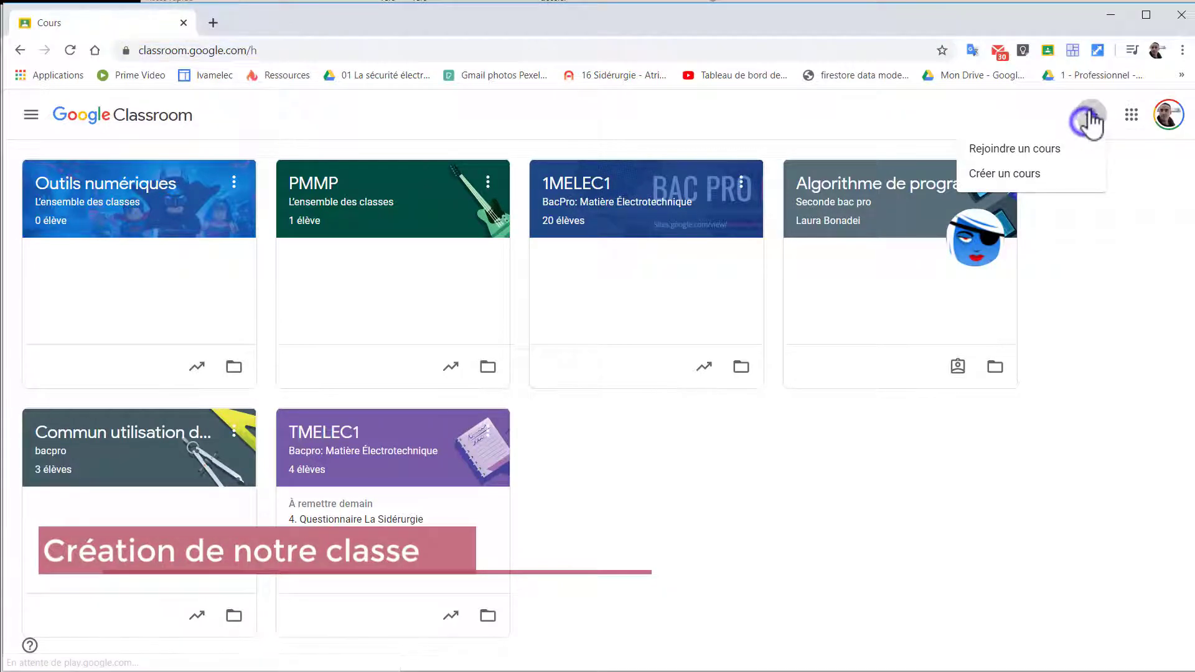
click(1043, 173)
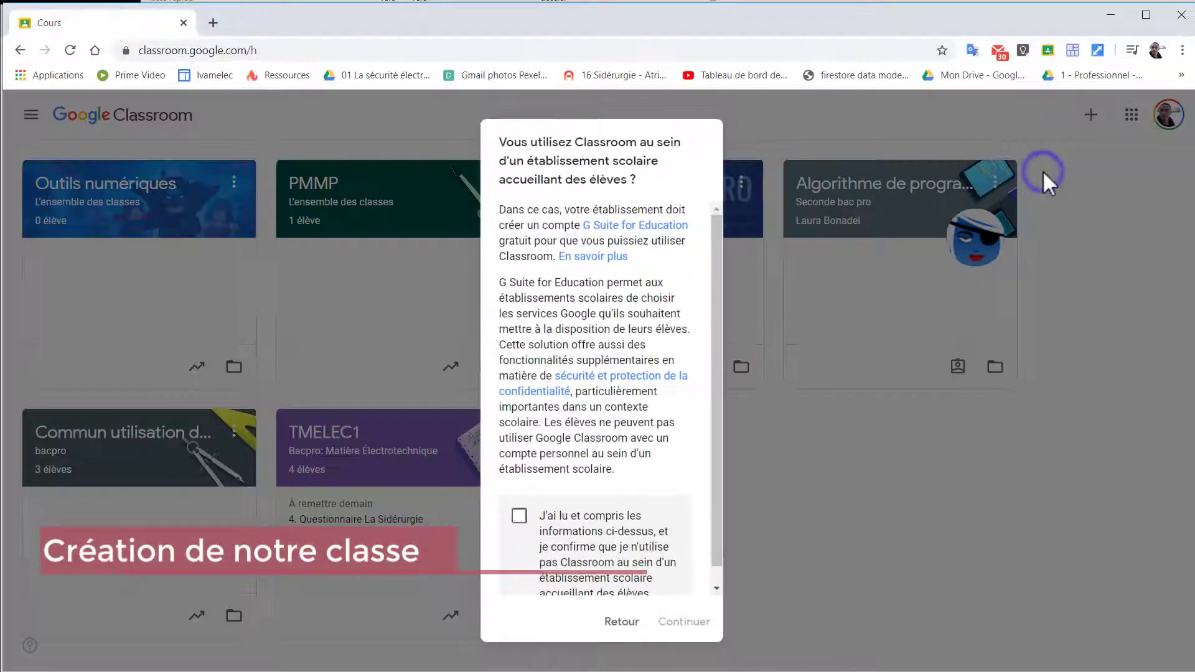
click(603, 520)
click(684, 621)
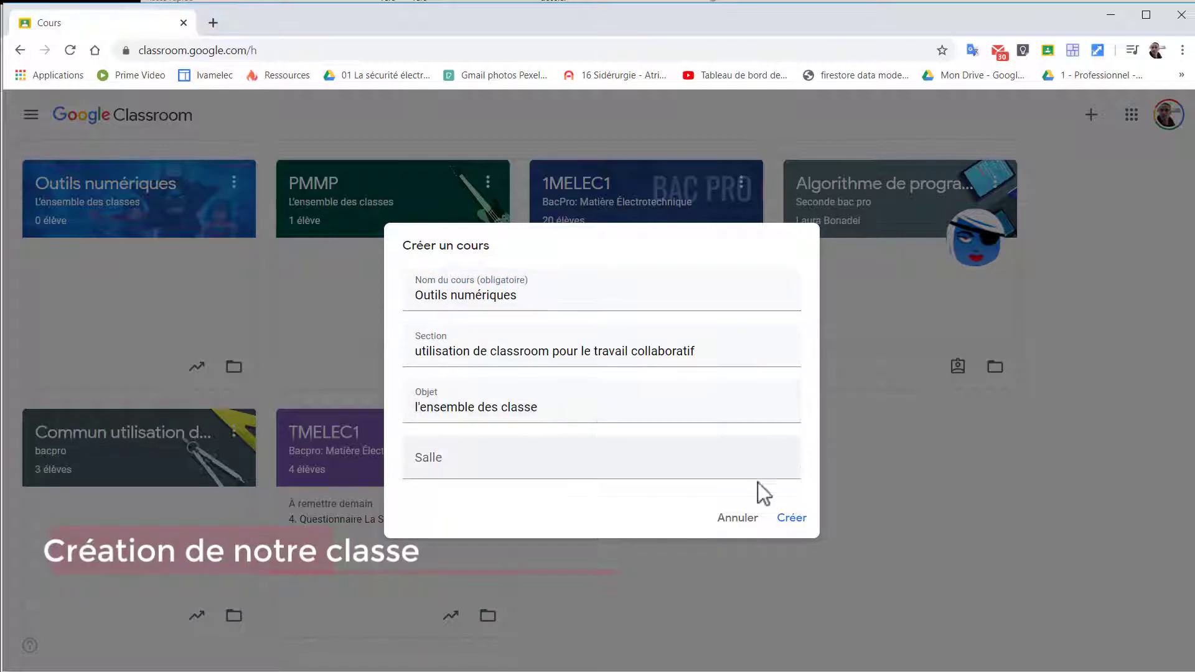
click(792, 519)
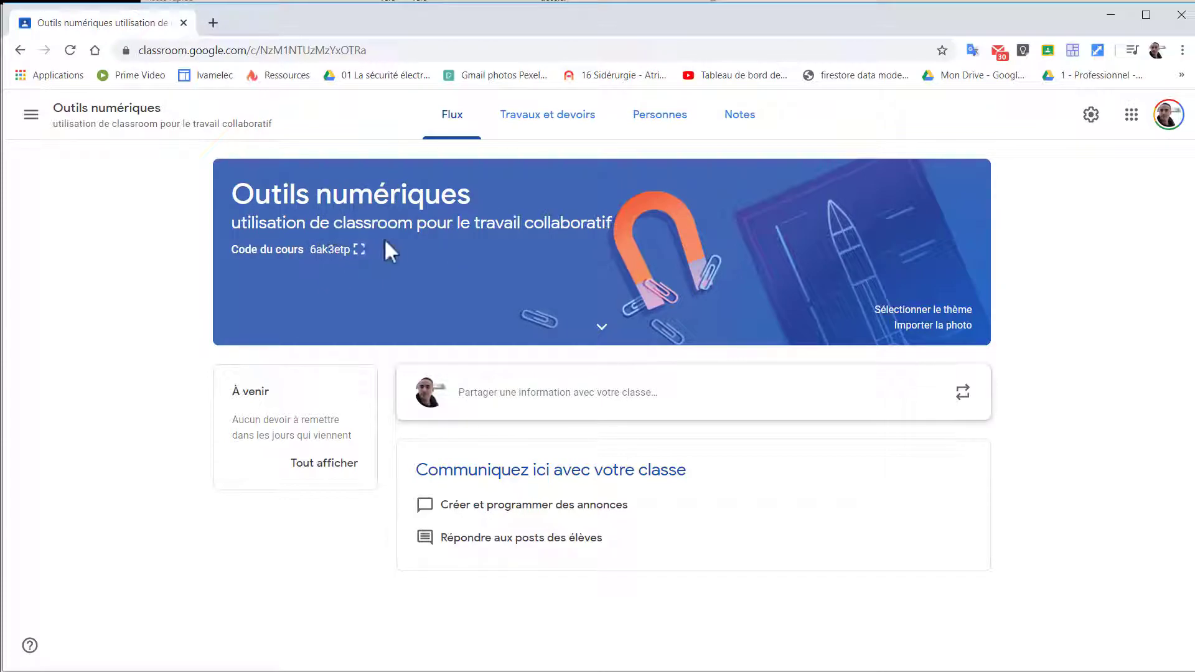
Step: View the course code enlarged, close it, and open the announcement box on the class Flux without writing anything
click(359, 249)
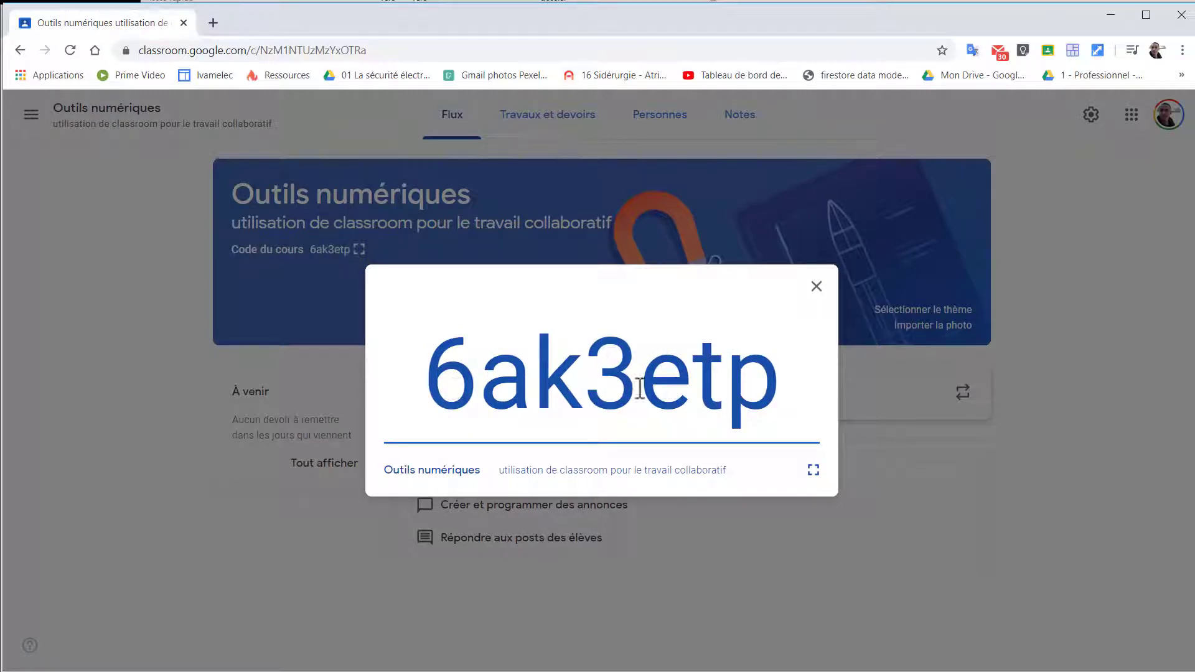
click(817, 287)
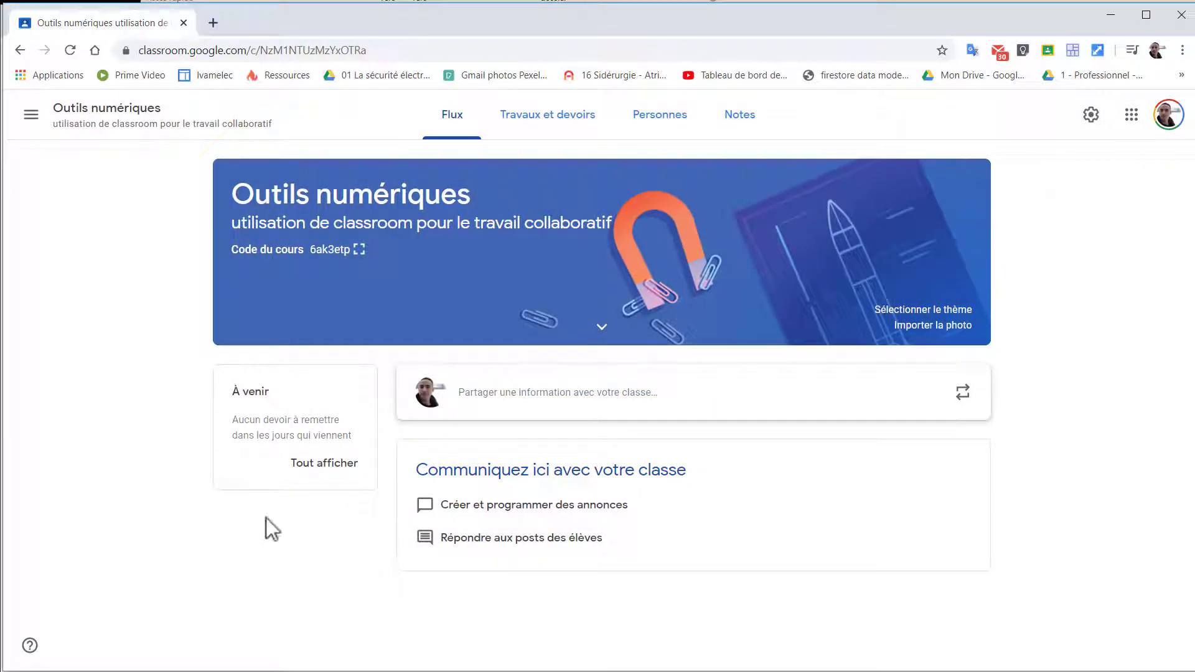
click(722, 400)
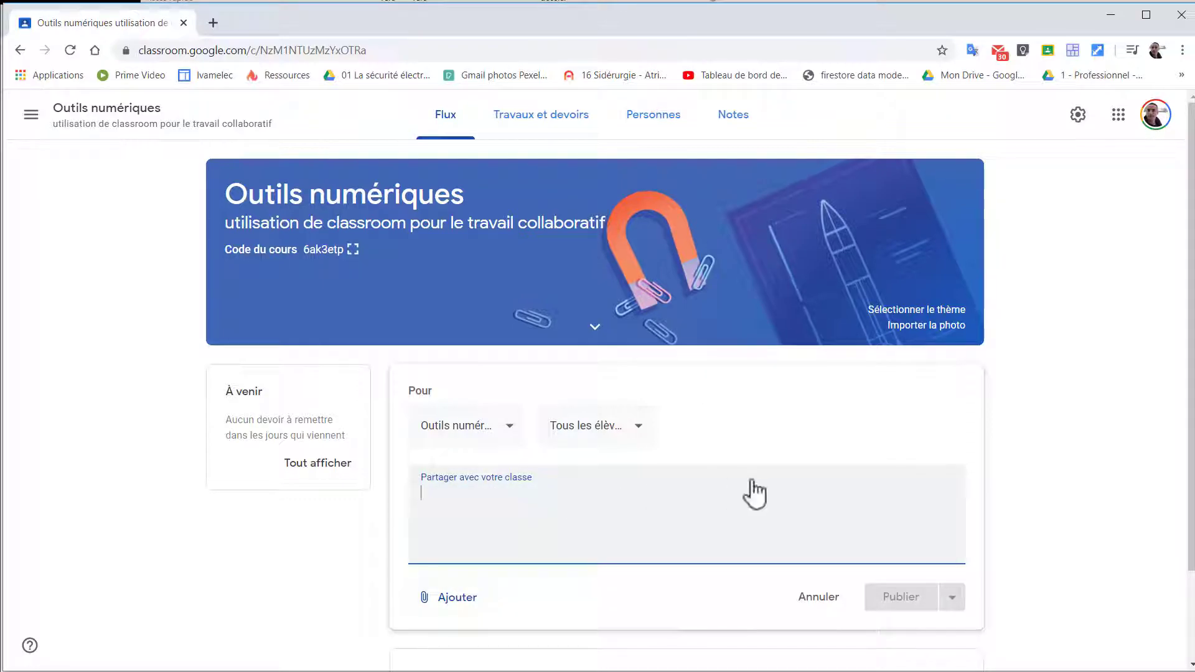
click(1073, 376)
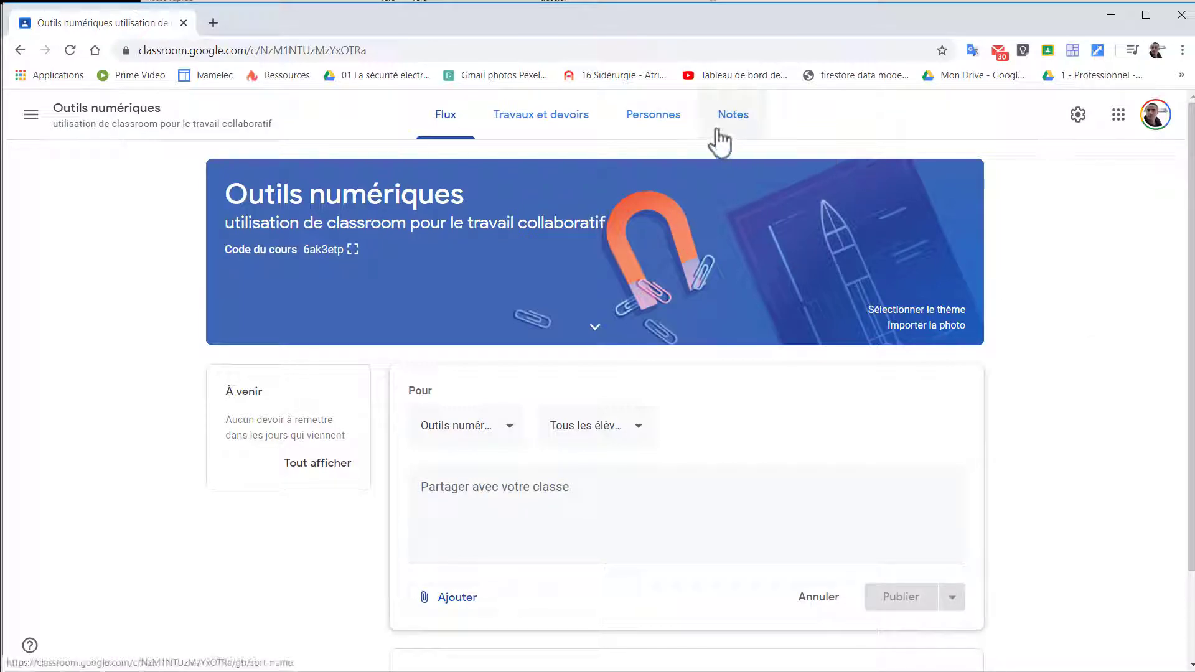
Step: Go to the course's Travaux et devoirs page, view its associated Drive folder, and close the folder
click(541, 122)
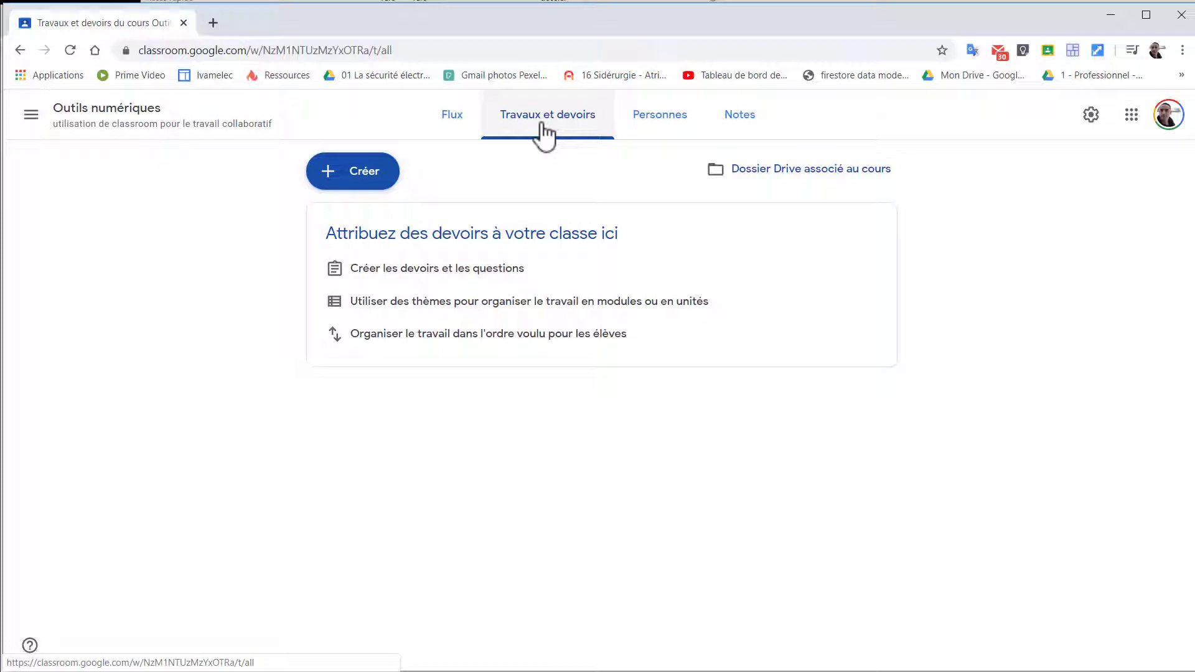
click(763, 175)
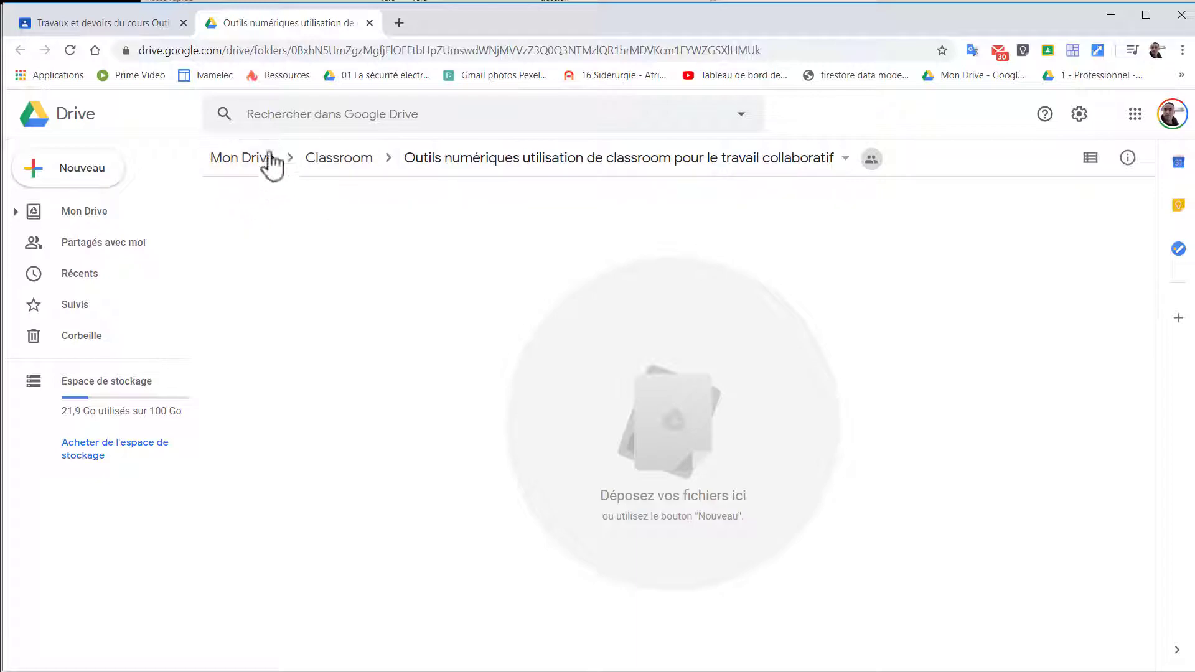
click(369, 23)
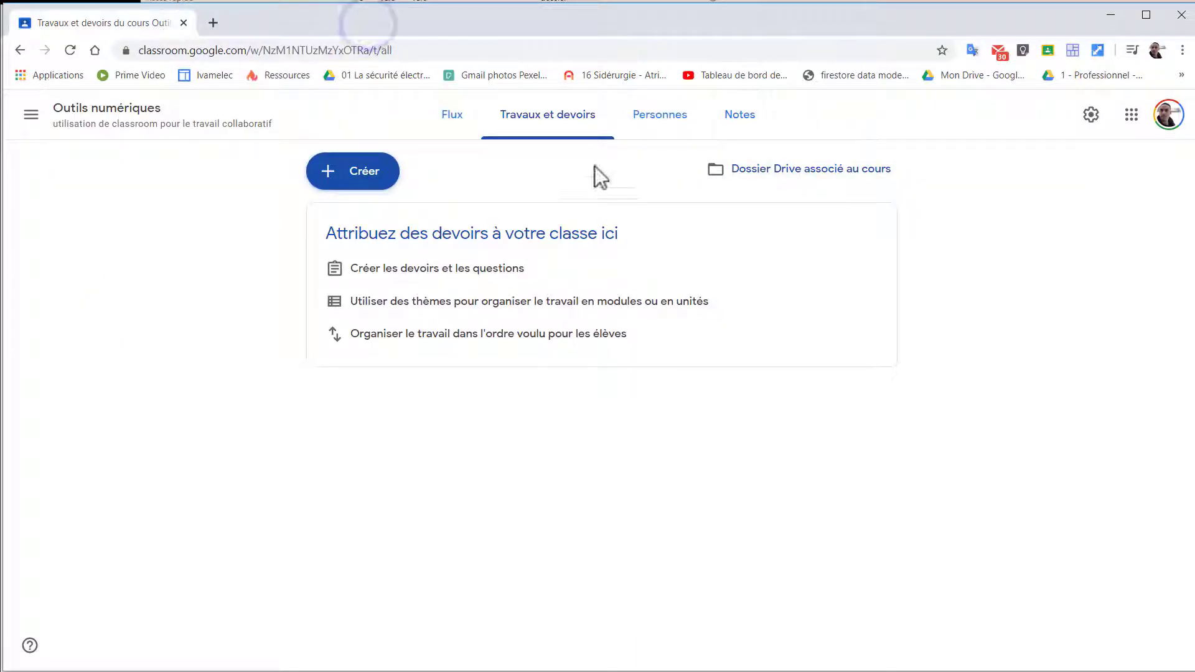
Step: View the coursework types available for creation and the course's Personnes and Notes pages
click(655, 124)
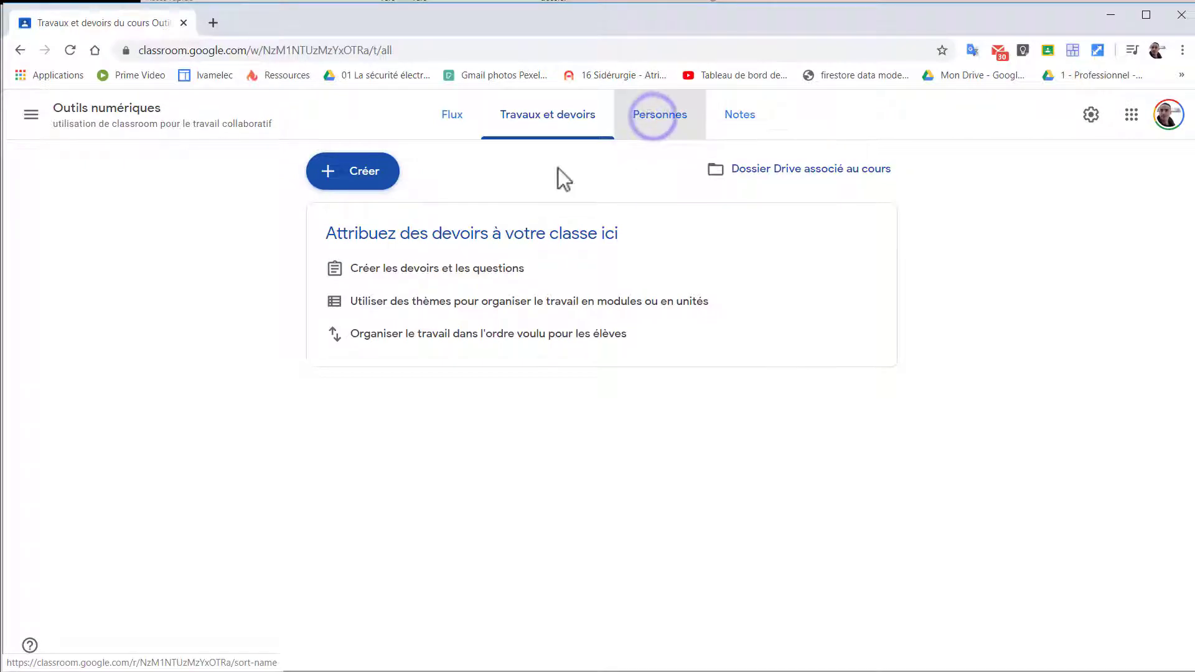
click(314, 181)
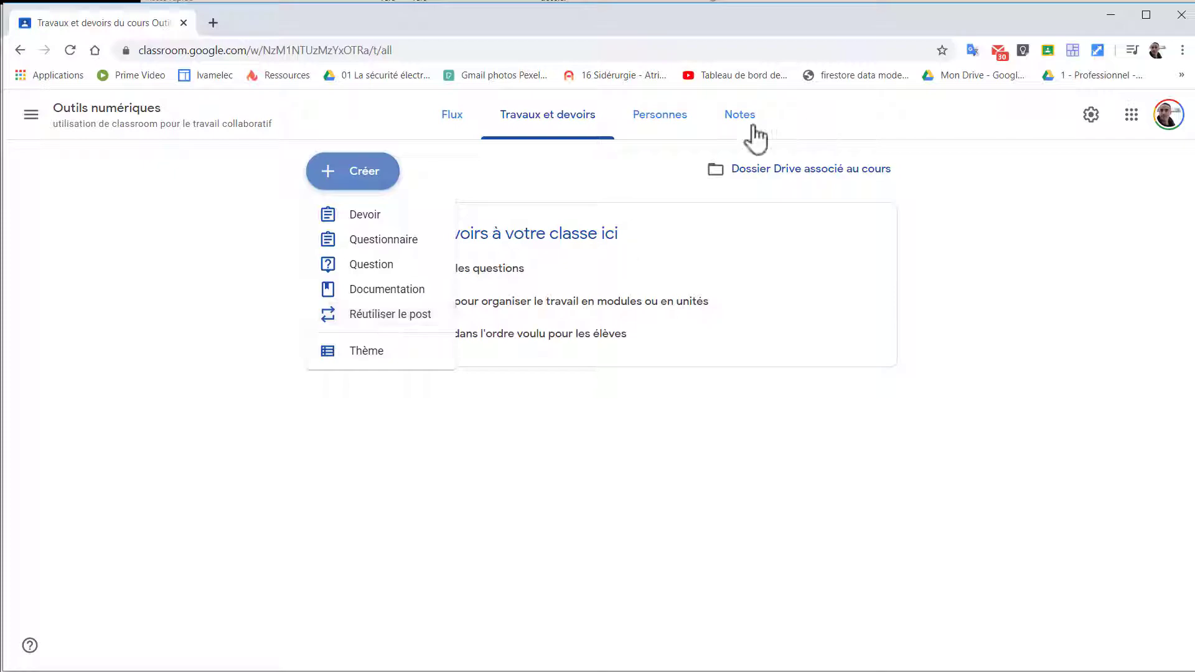
click(640, 121)
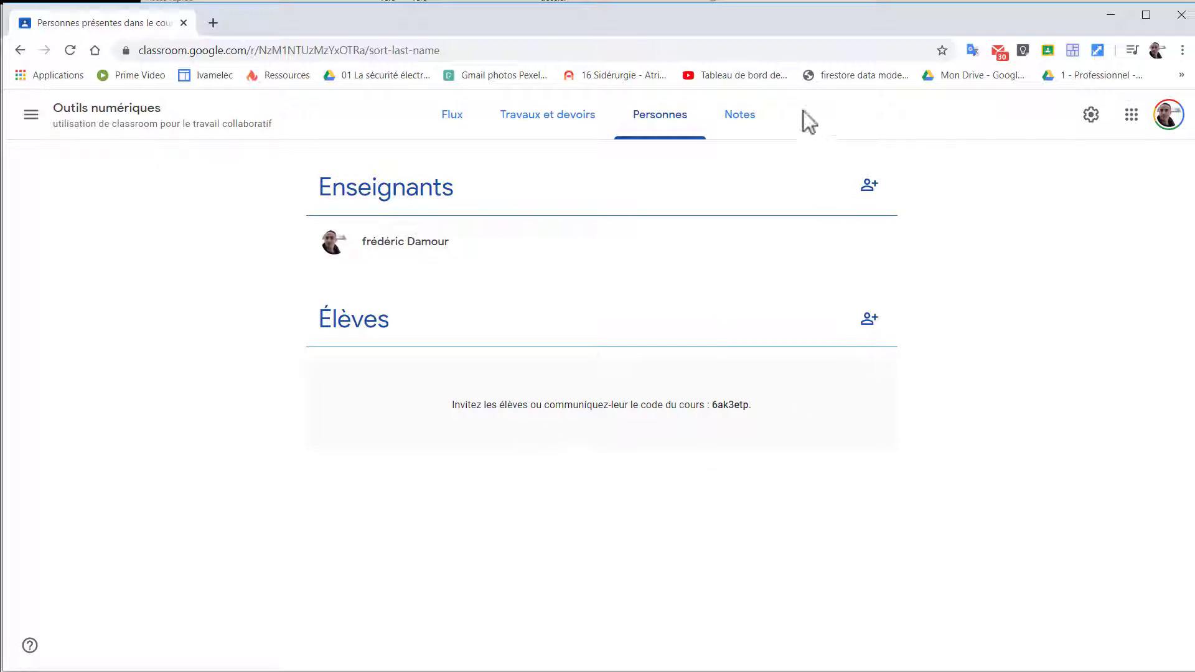
click(738, 118)
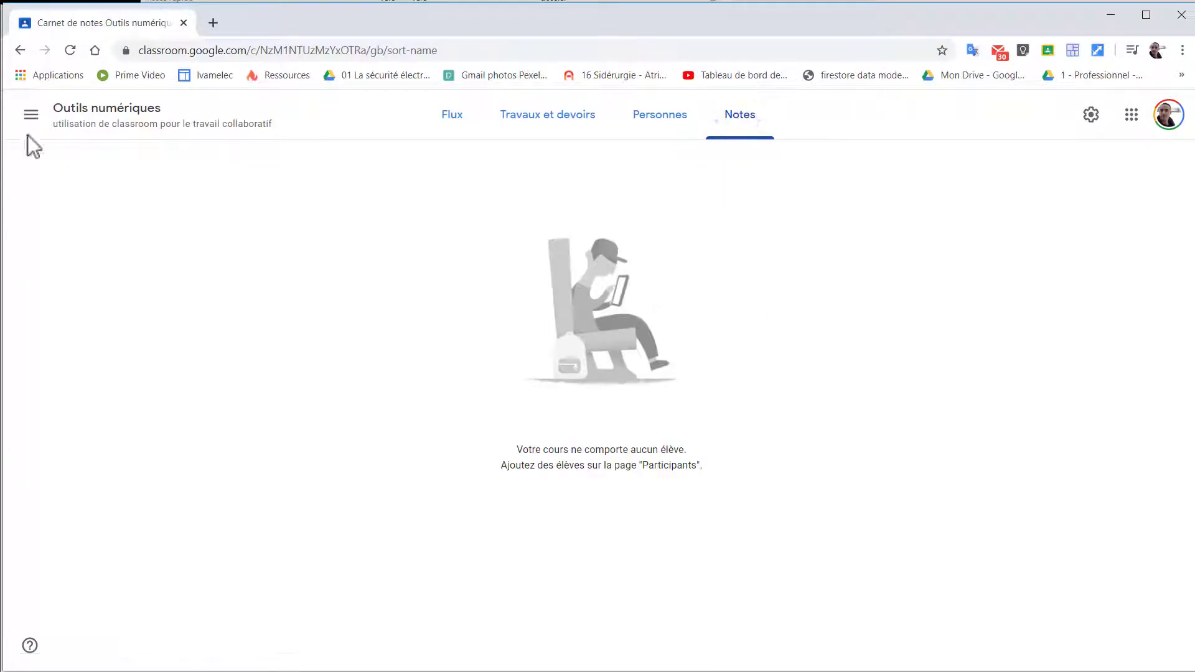
Step: Return to the course list, look through the main navigation menu, and reopen the "Outils numériques" course on collaborative work
click(31, 117)
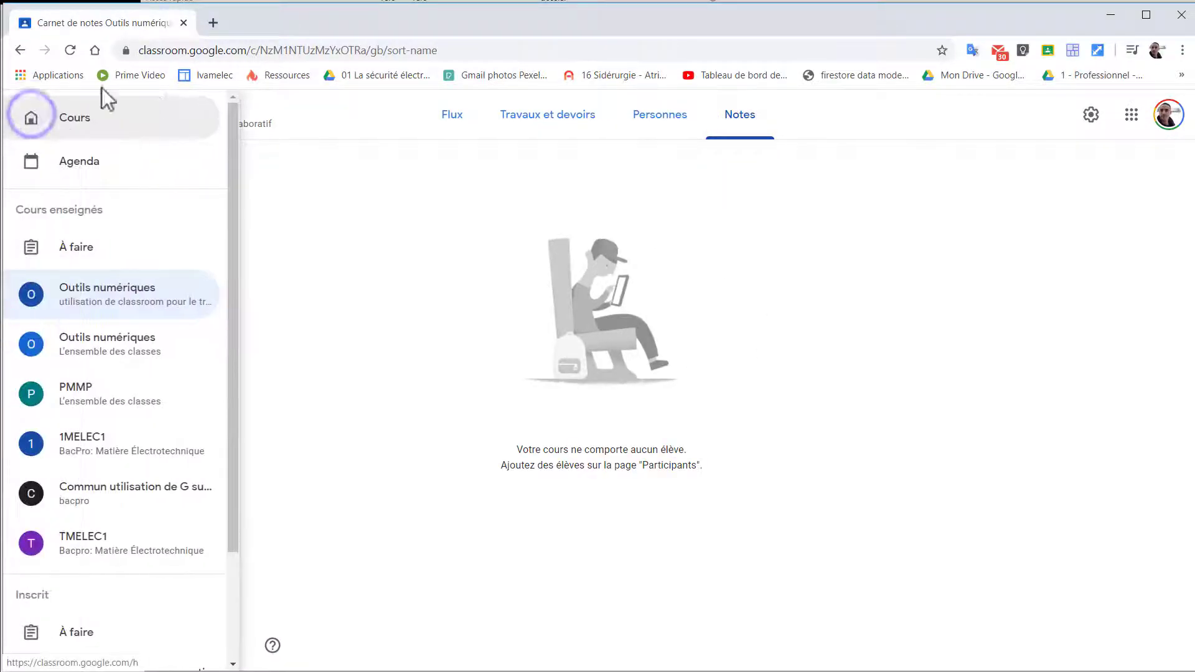
click(68, 133)
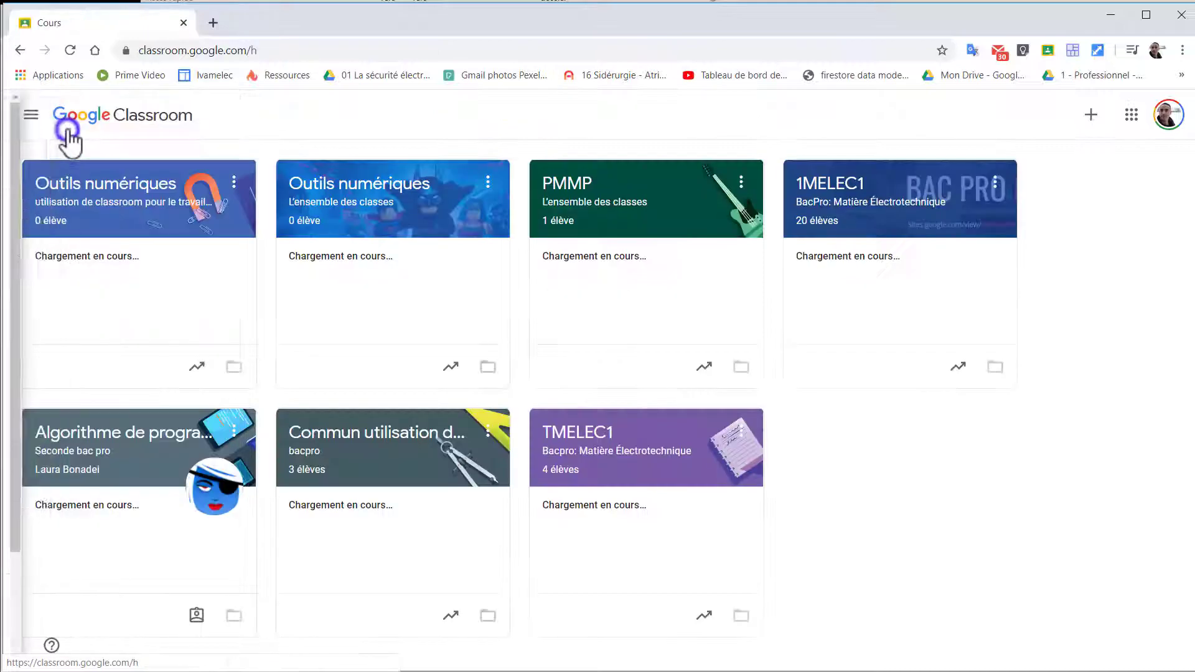
click(31, 117)
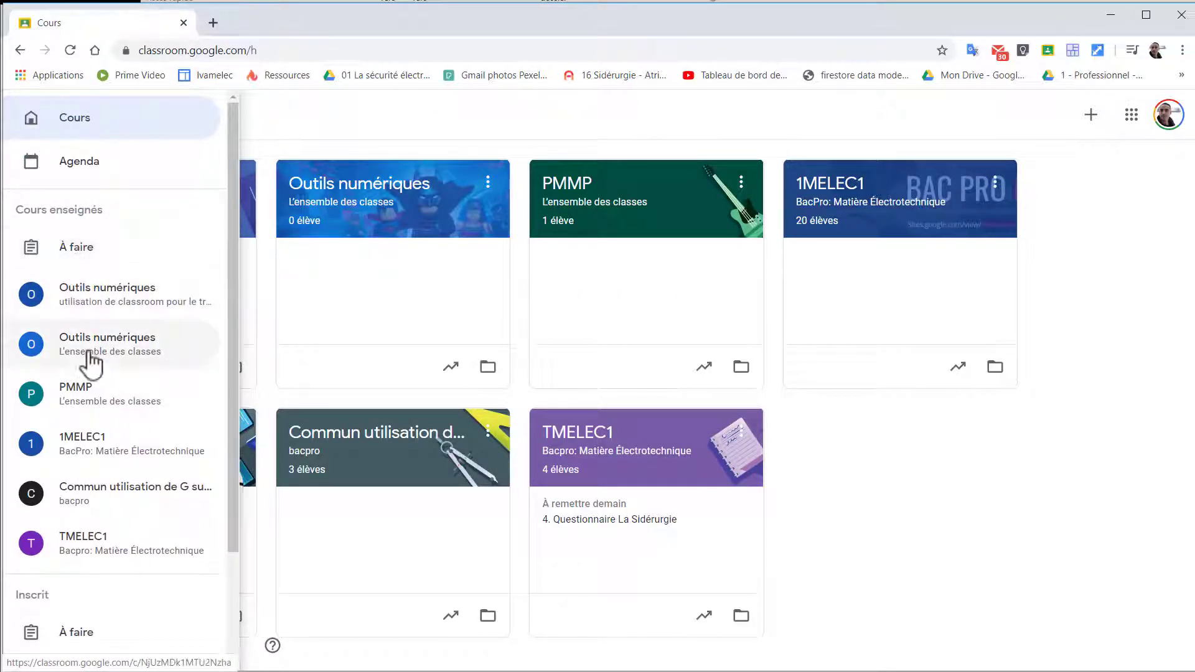
scroll(89, 374, down, 2)
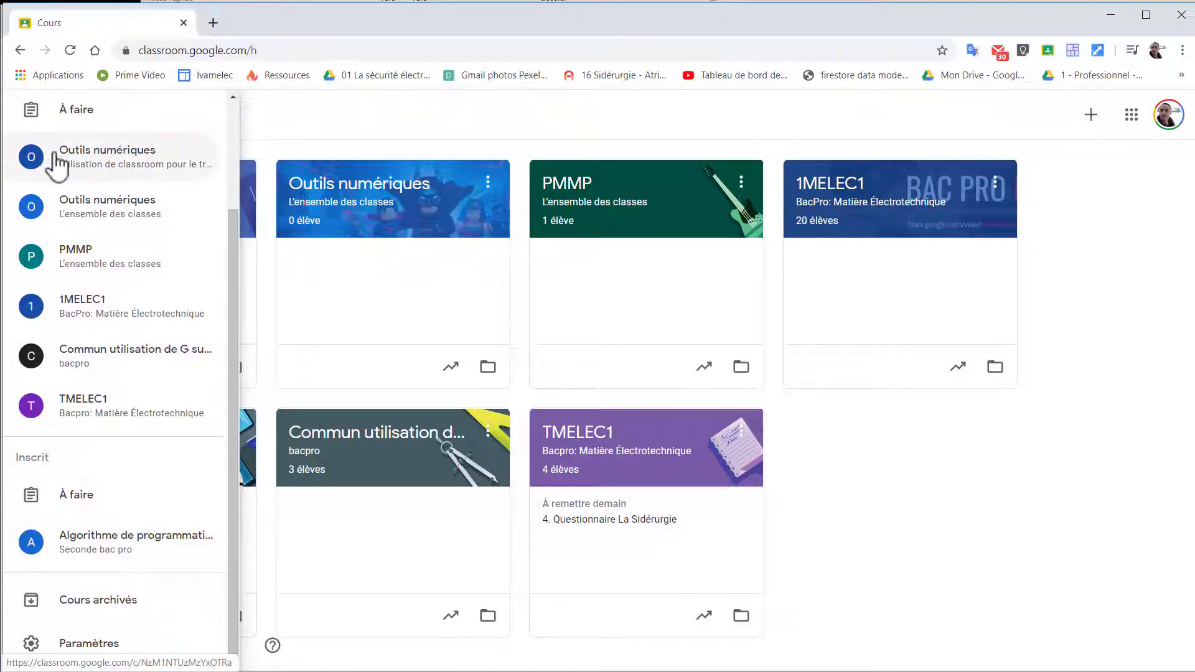
click(353, 114)
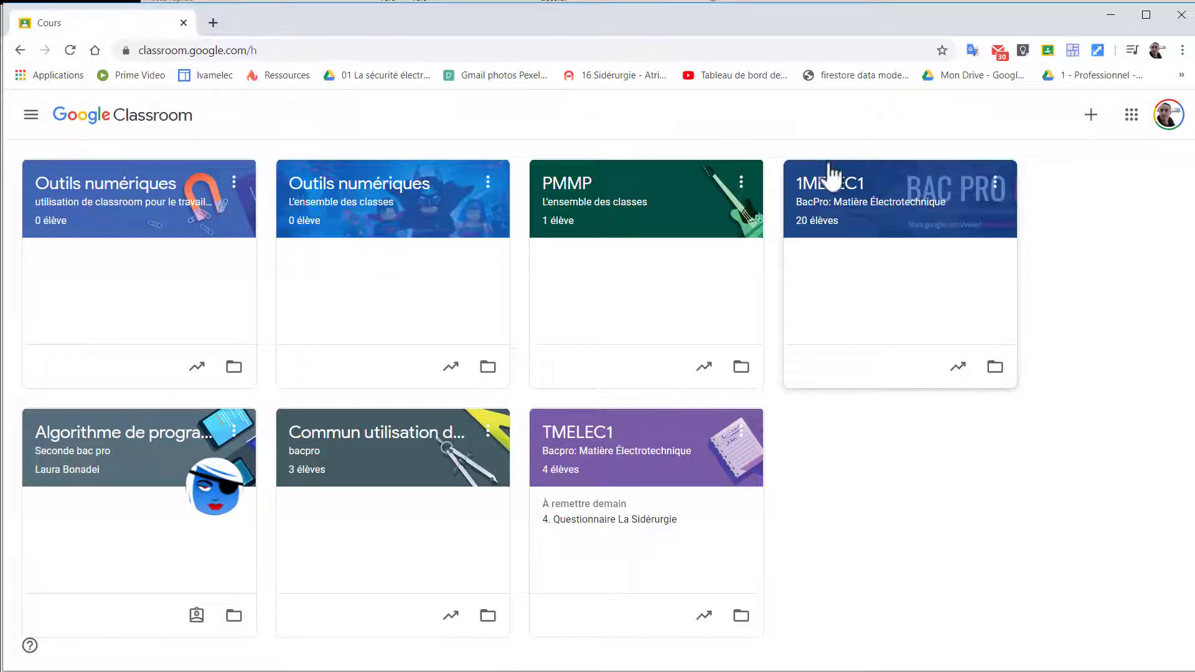
click(153, 188)
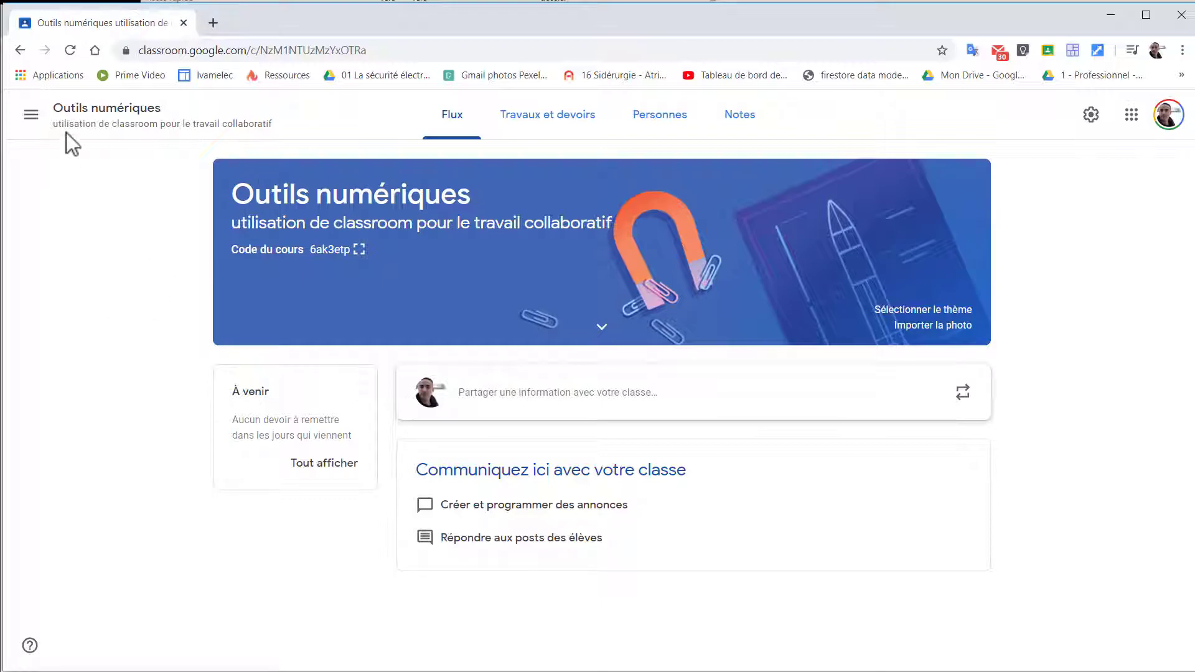
Step: From within the course, look through the navigation menu down to Paramètres and close it
click(33, 116)
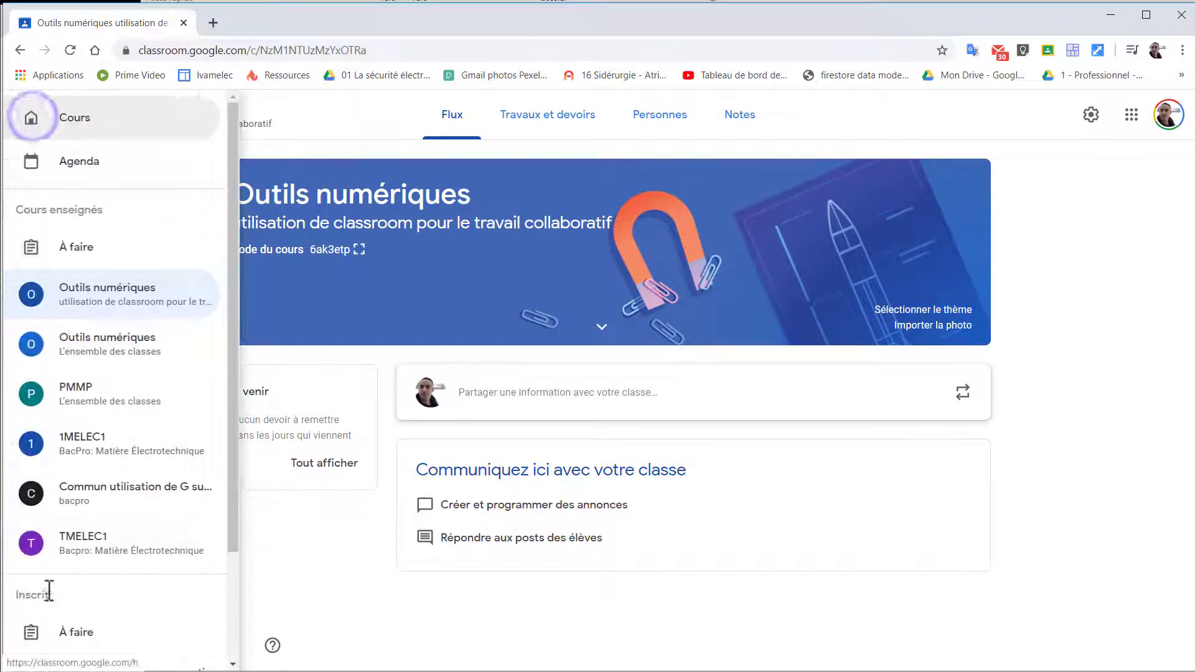
scroll(47, 592, down, 3)
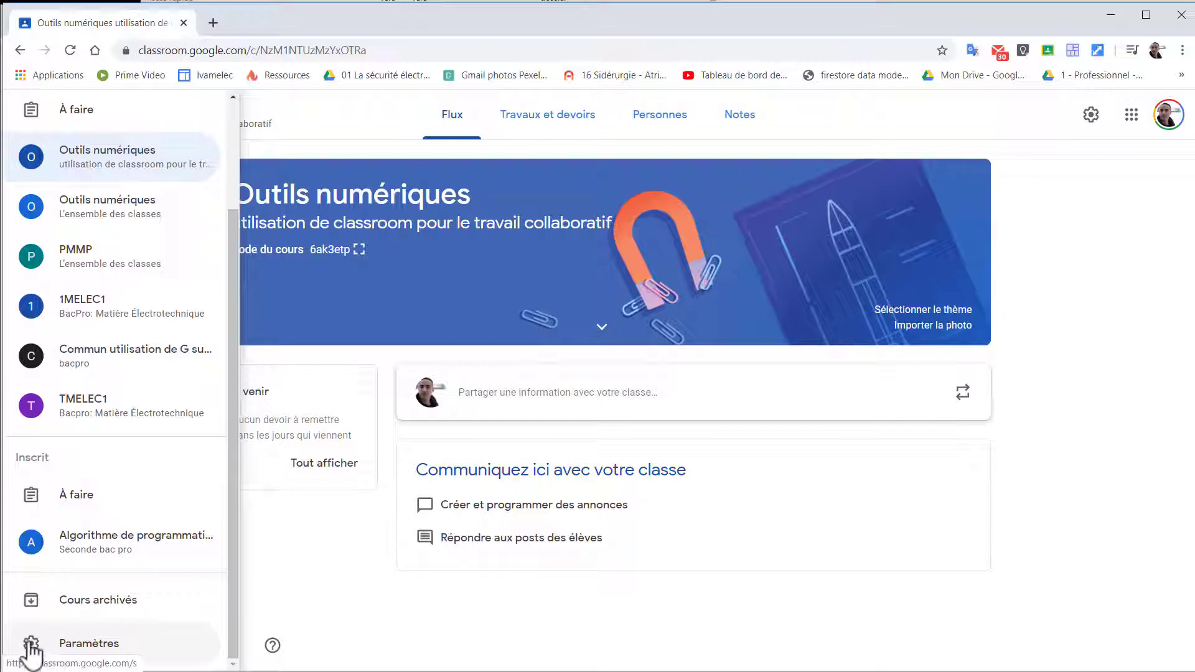
click(909, 521)
Step: In the course settings, set Flux so that only teachers can post ("Seuls les enseignants peuvent publier")
click(1090, 115)
scroll(399, 274, down, 1)
scroll(455, 175, up, 1)
scroll(492, 454, down, 6)
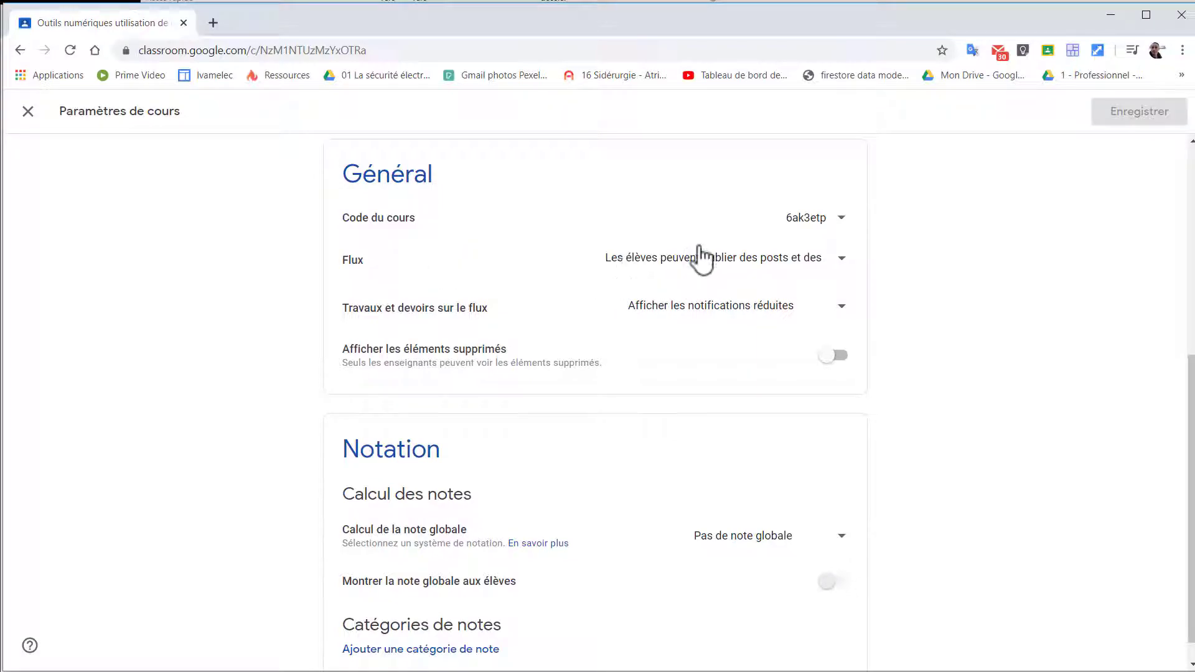
click(834, 260)
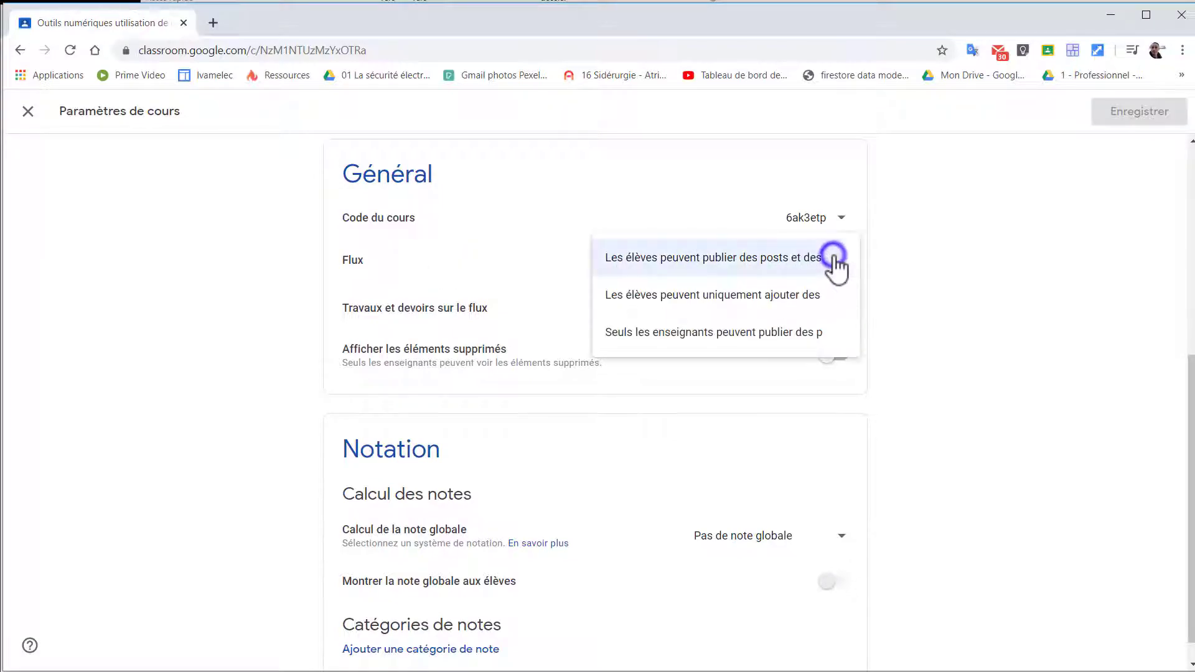
click(643, 333)
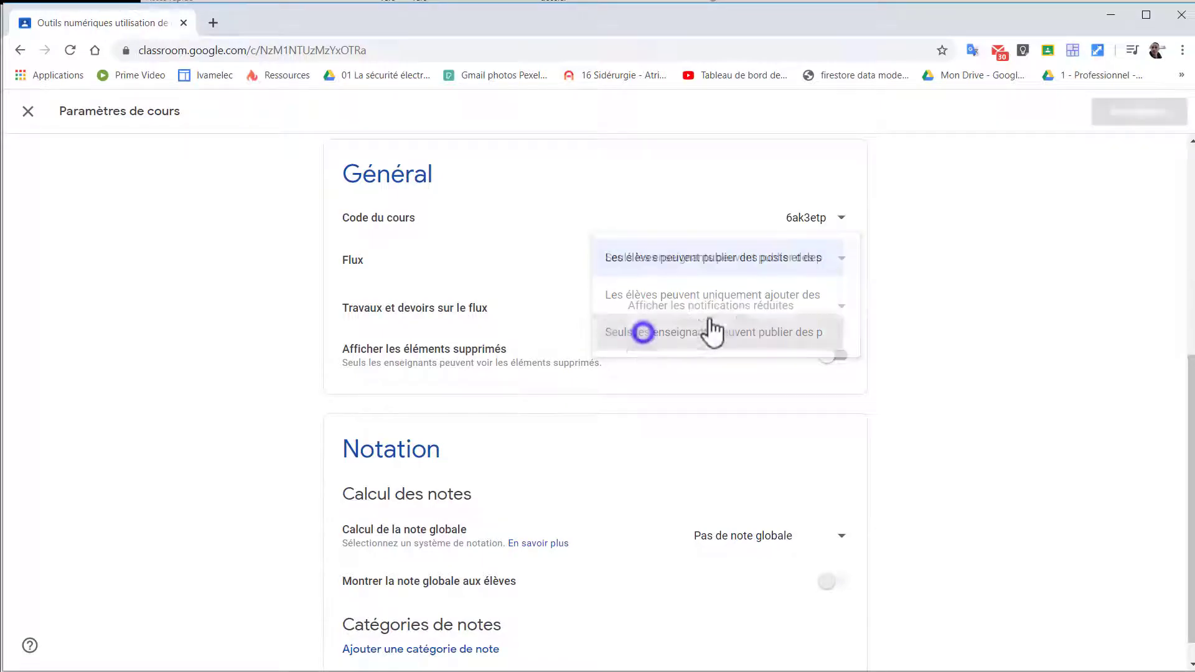
click(907, 437)
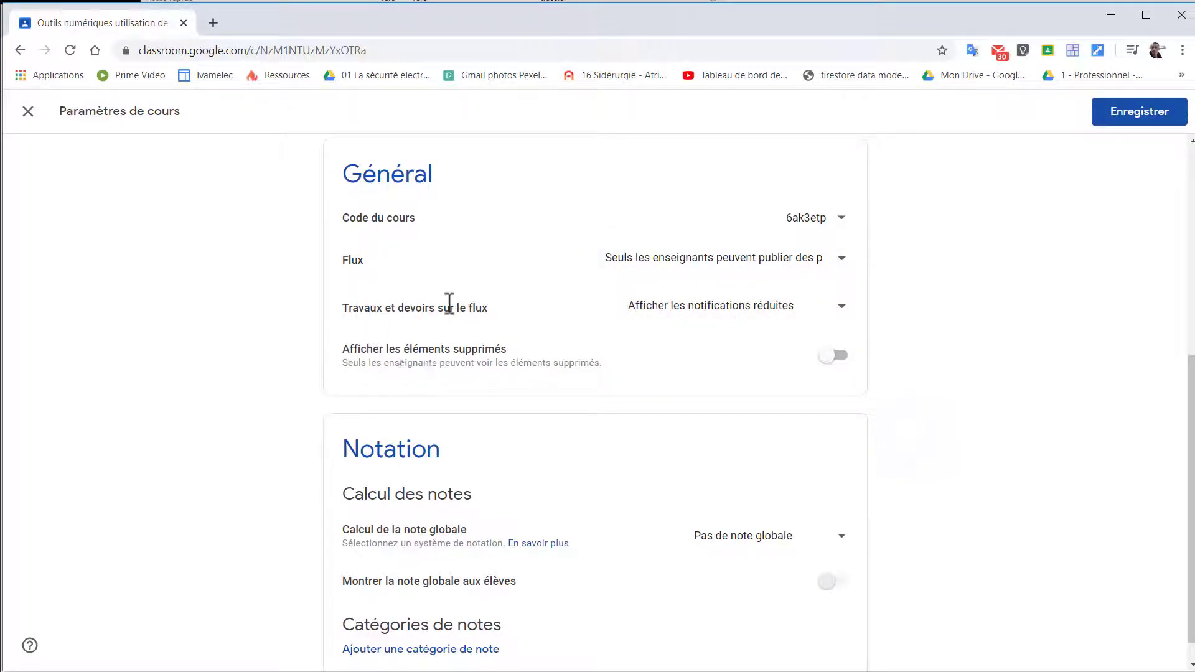
Step: Examine the options for "Travaux et devoirs sur le flux" and the Notation section of the course settings
click(778, 317)
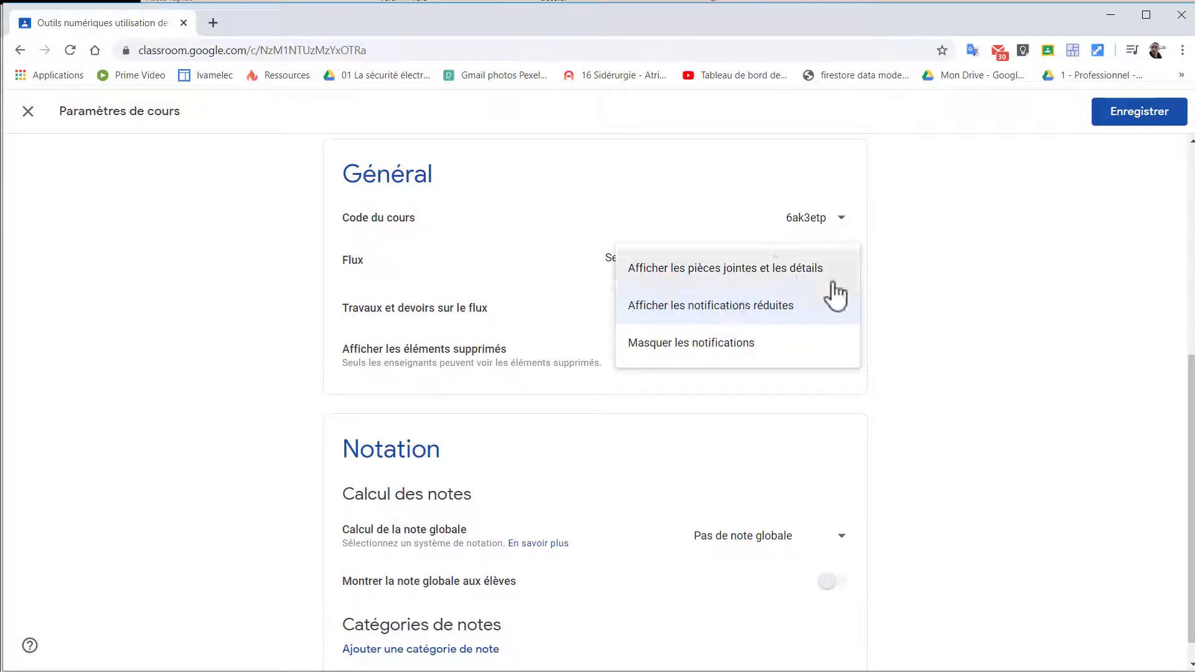
click(989, 312)
scroll(749, 449, down, 1)
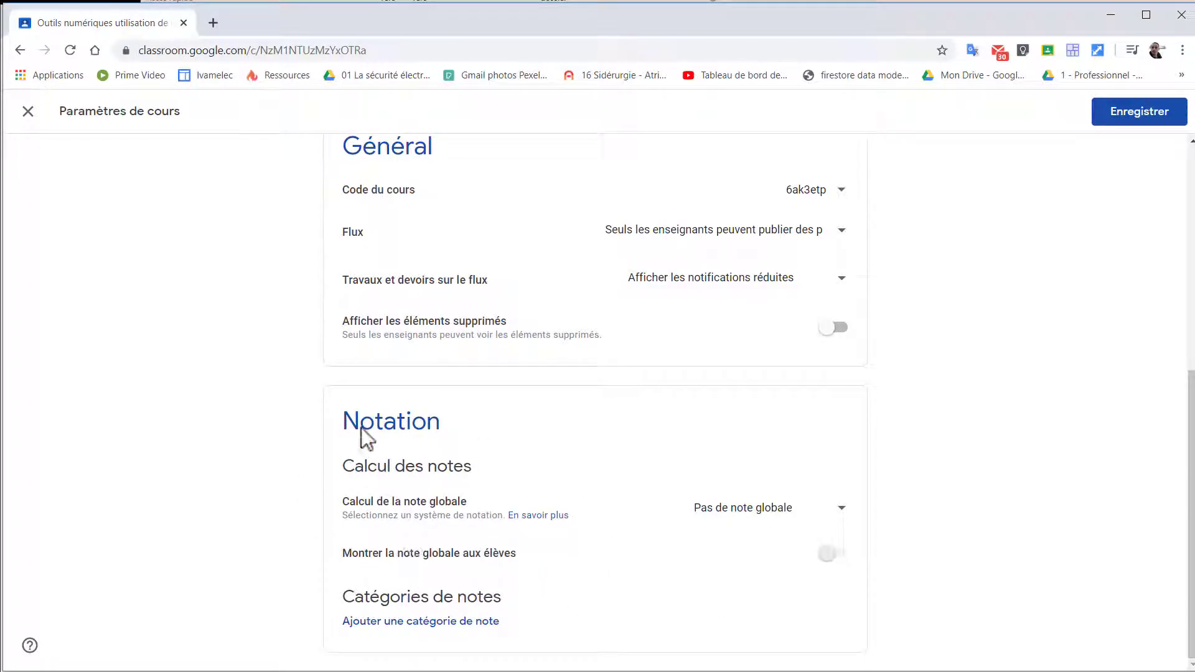
click(1074, 282)
Step: Open the Classroom help centre, look through its topics, and close it to return to the course settings
click(32, 647)
click(59, 588)
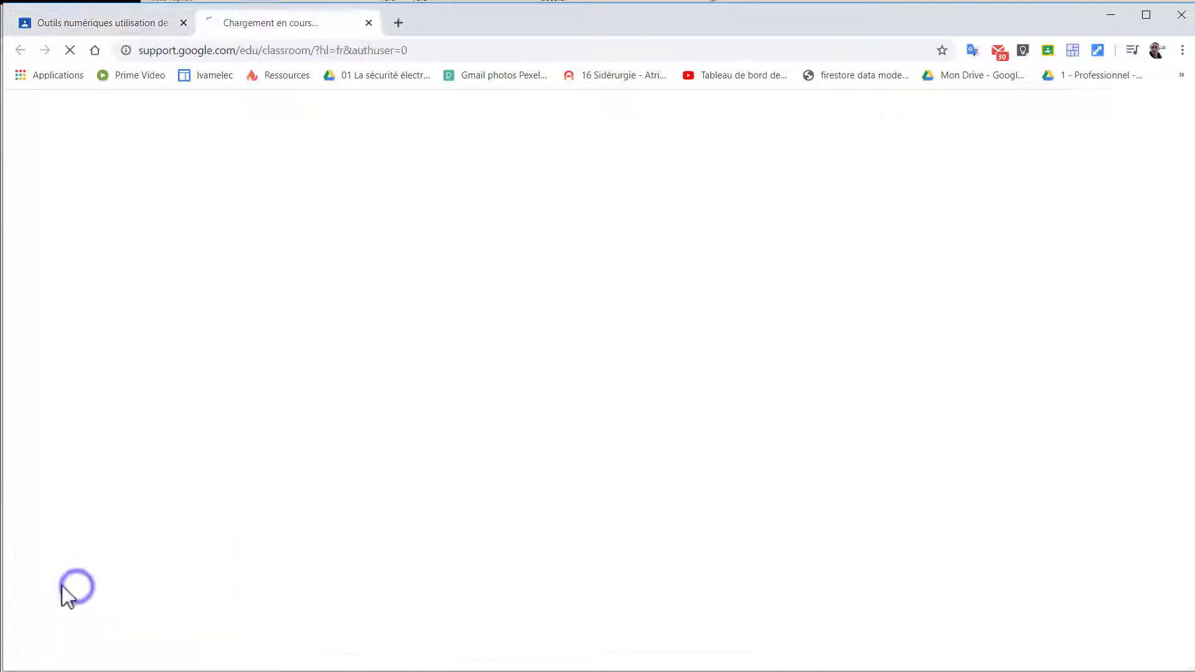
scroll(720, 424, down, 4)
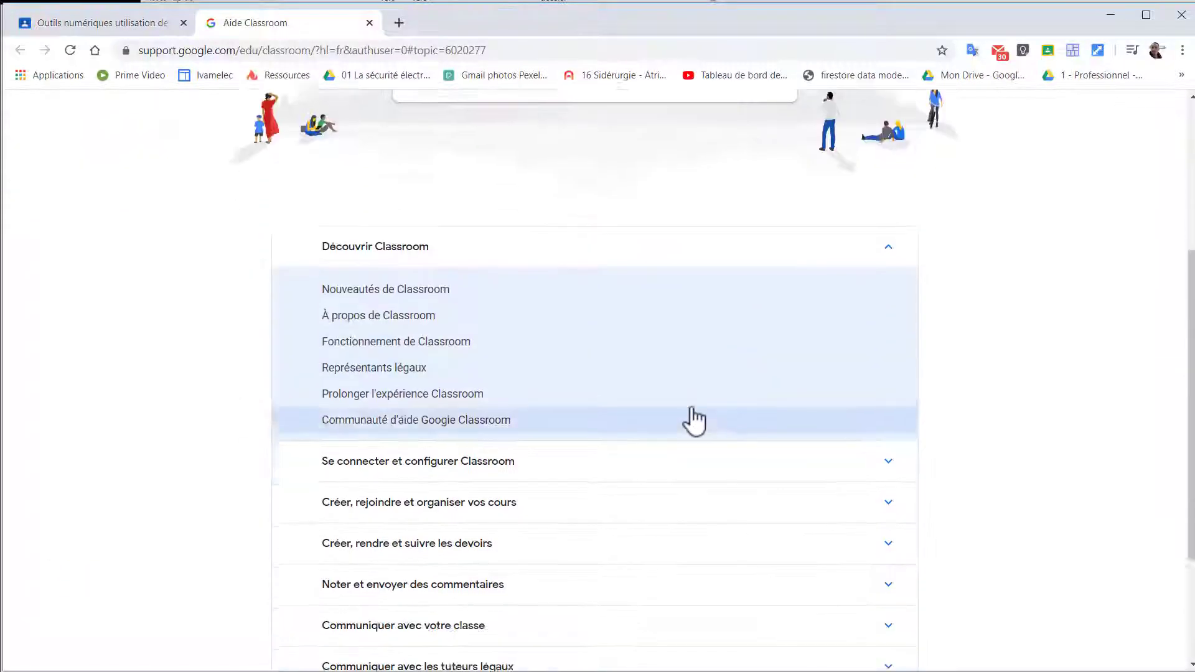
scroll(721, 423, down, 3)
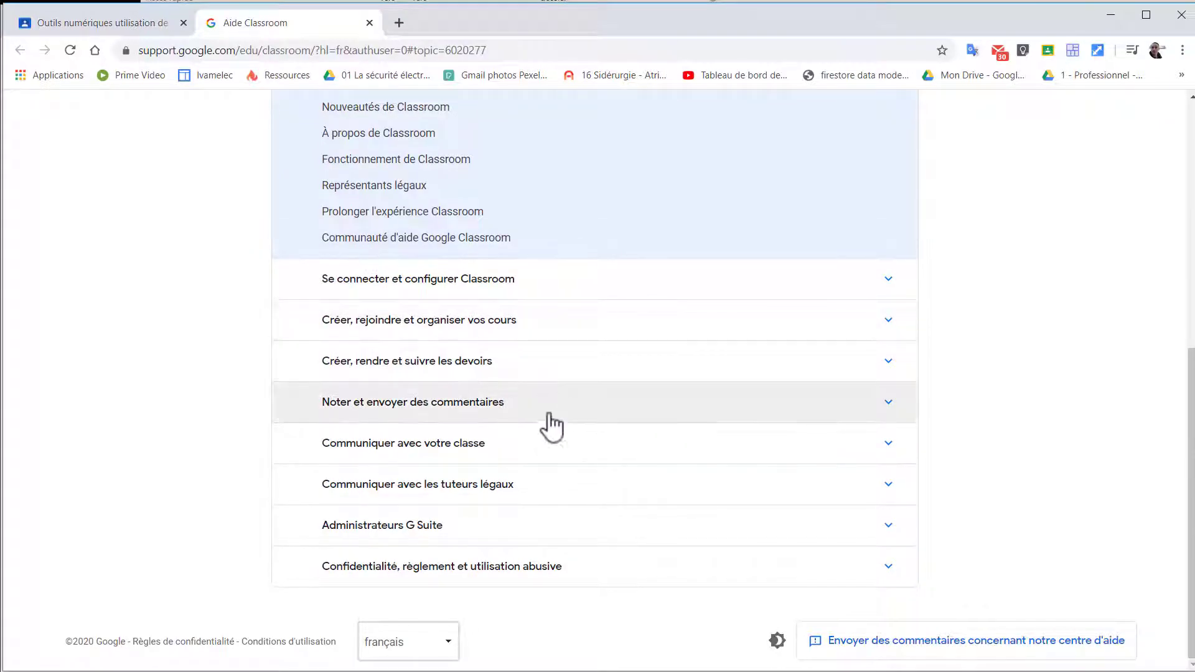
scroll(488, 411, up, 4)
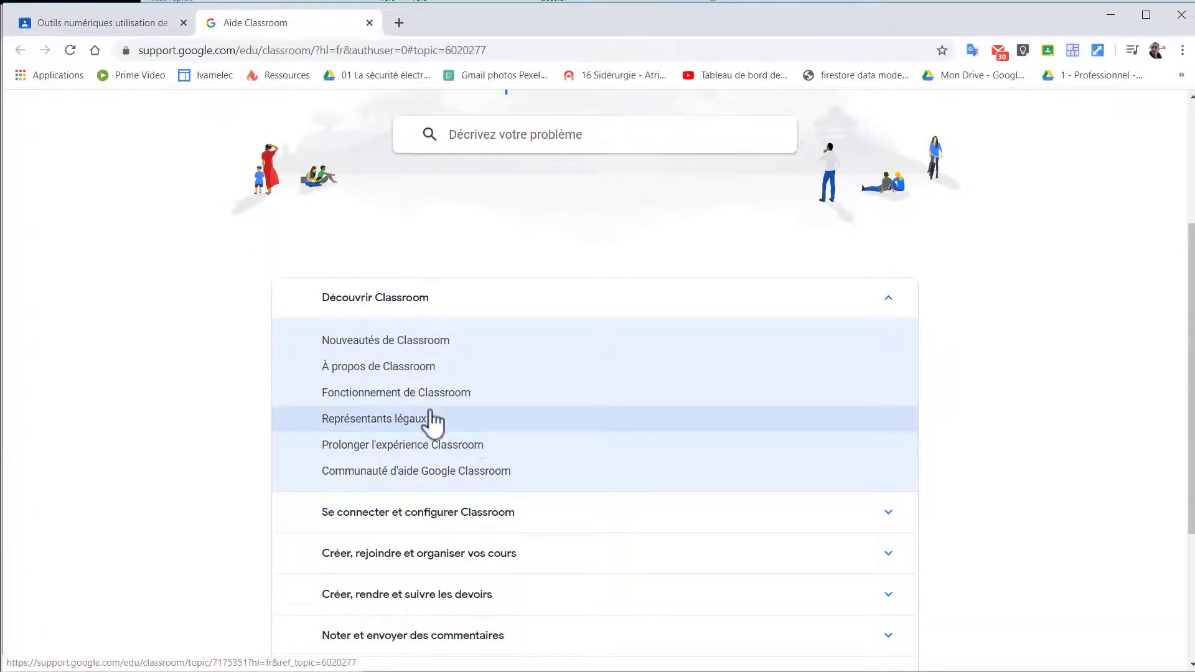
click(370, 23)
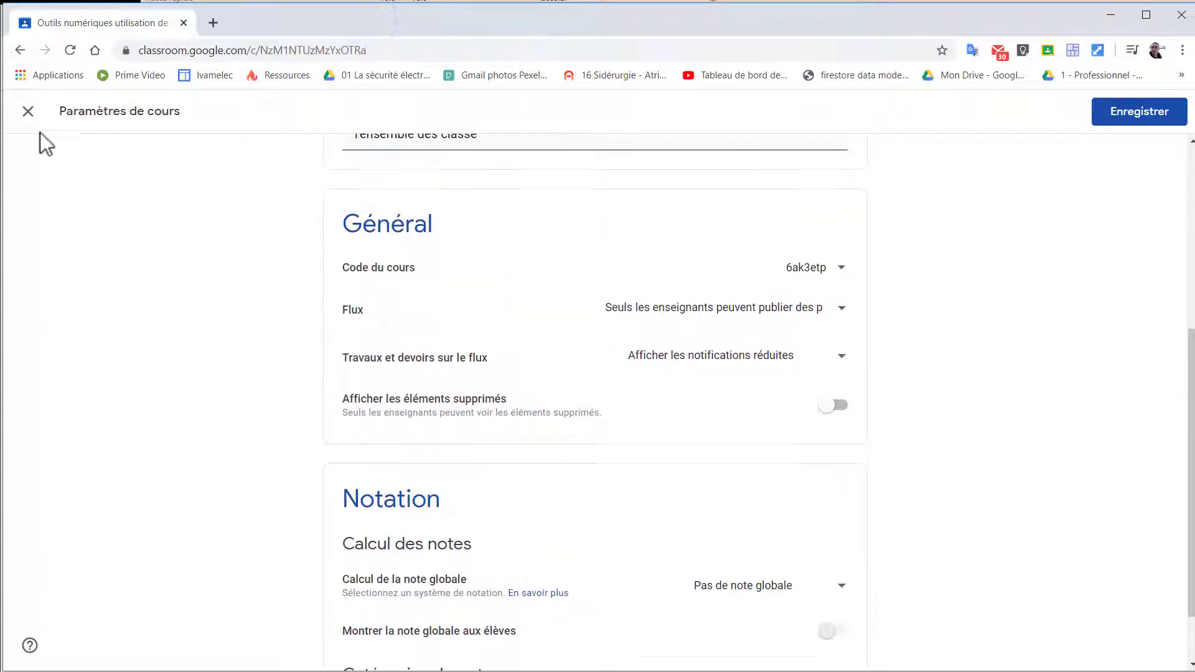
Step: Leave the course settings and discard the unsaved changes, returning to the course's Flux page
click(28, 111)
click(615, 417)
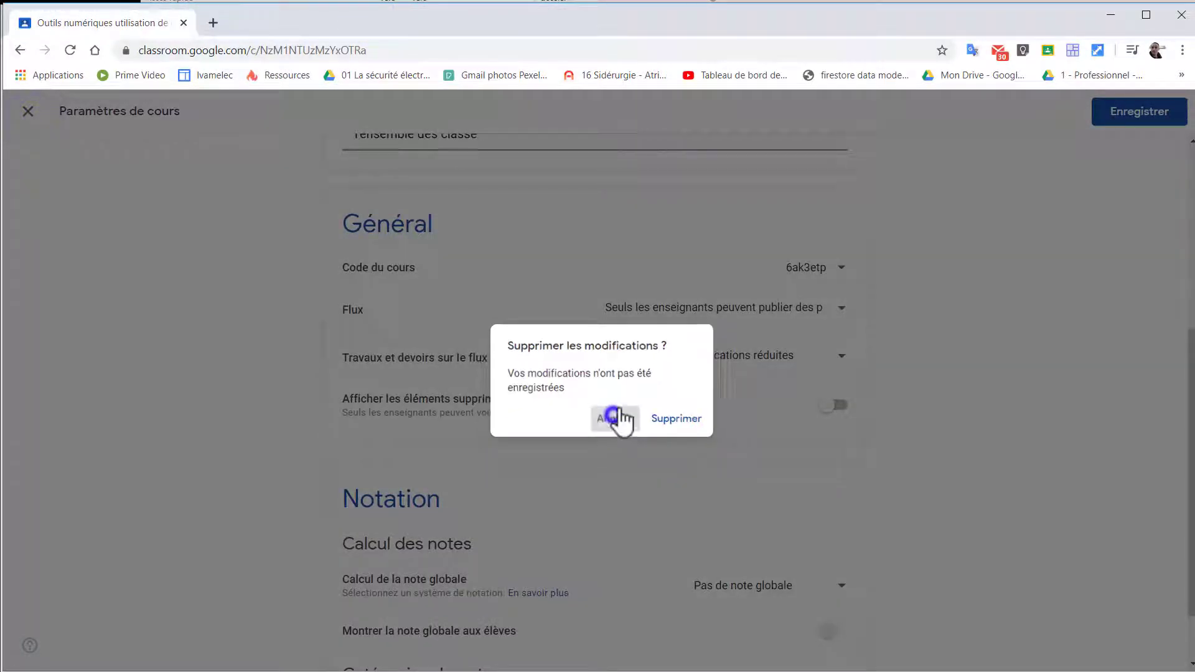
click(28, 112)
click(684, 423)
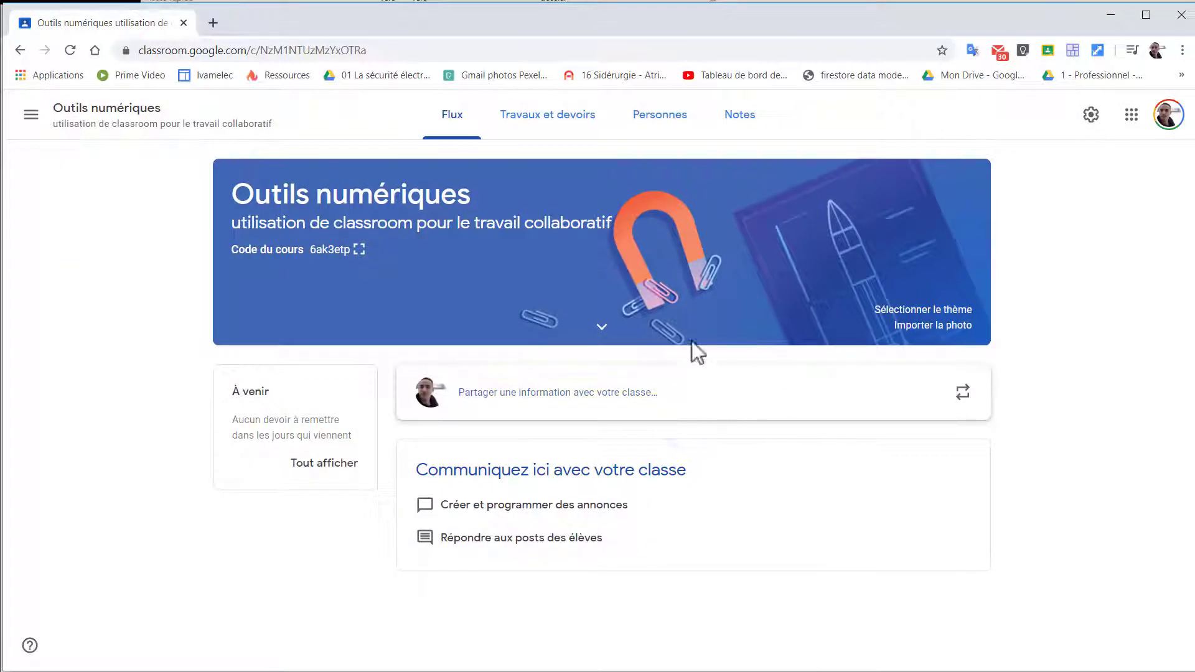
Step: Set the course theme to the dark banner with gold medals and a rolled diploma from the Général gallery
click(932, 312)
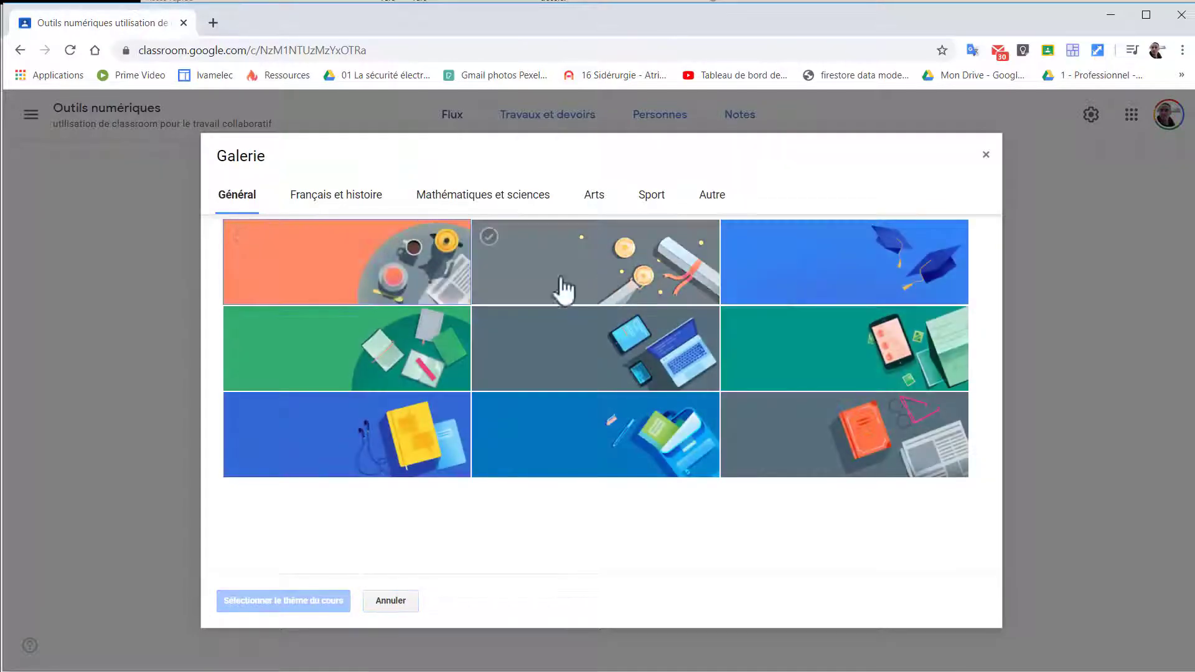
click(644, 277)
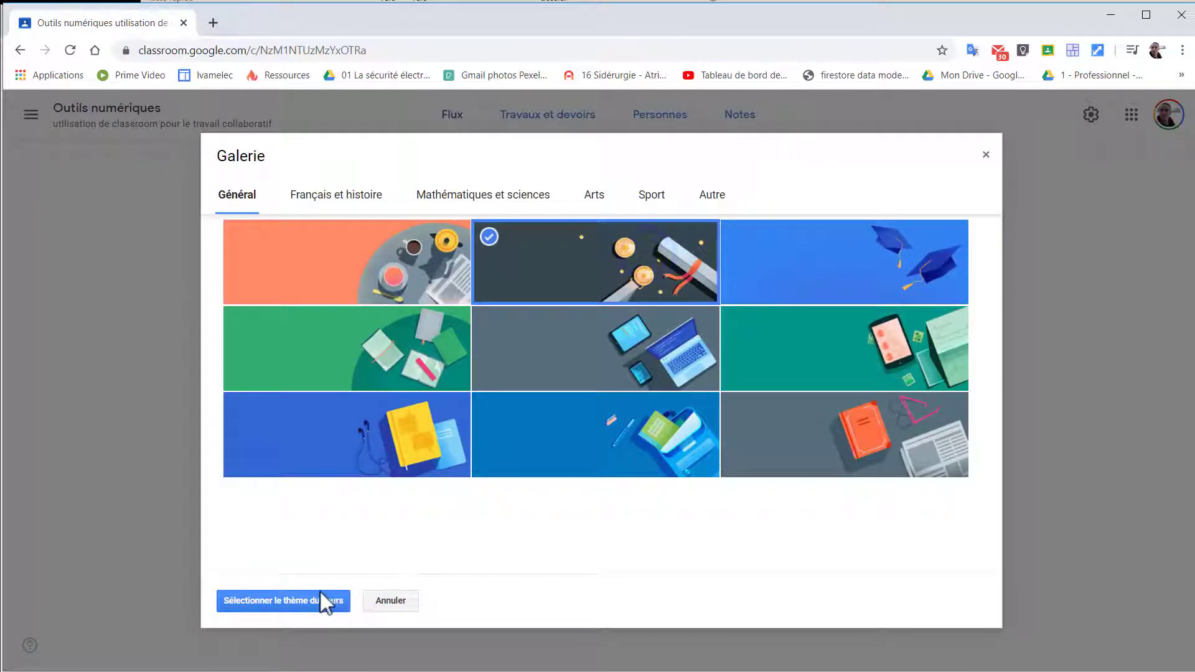
click(303, 598)
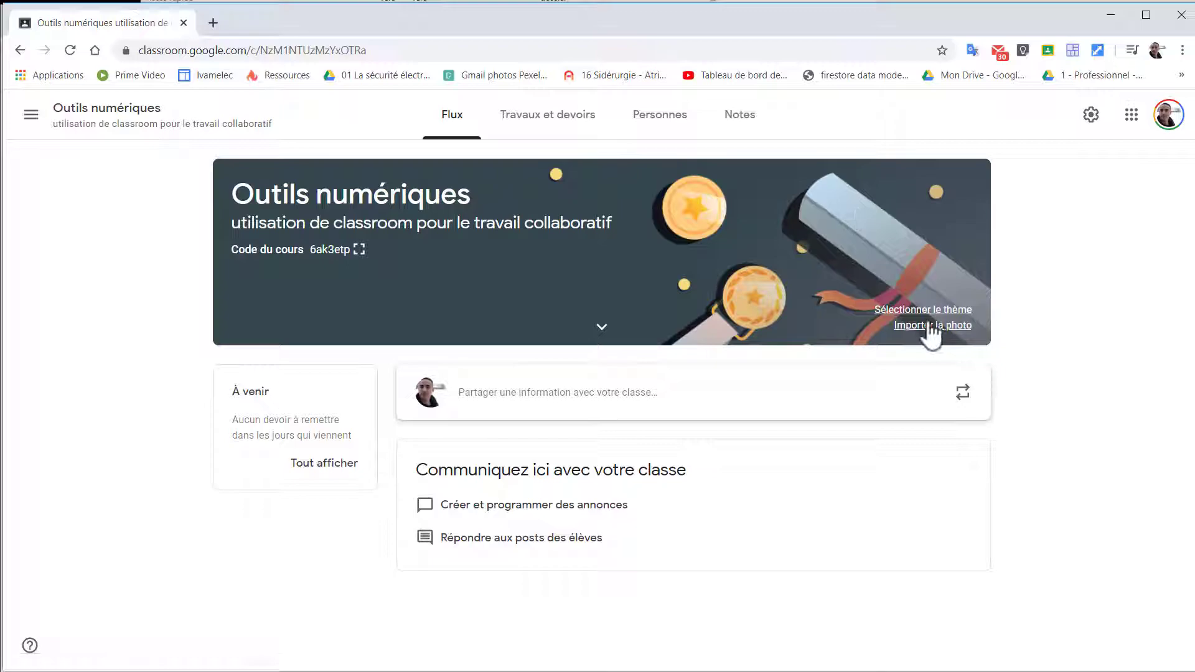
Step: Look through the course's Personnes and Notes pages
click(736, 134)
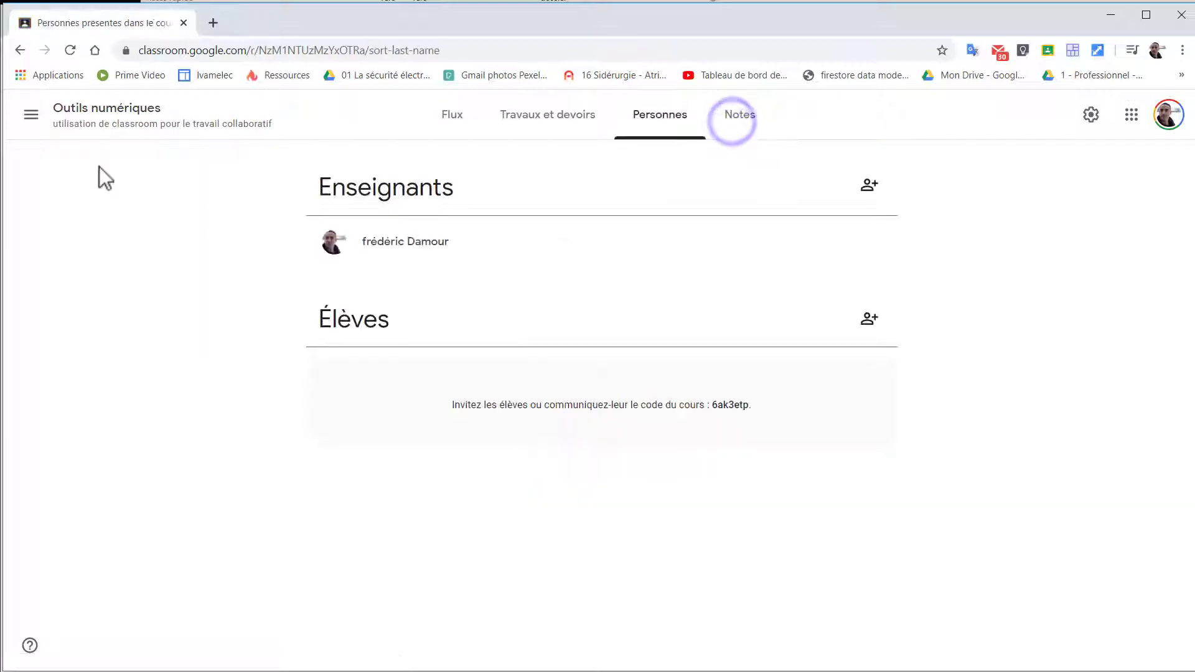